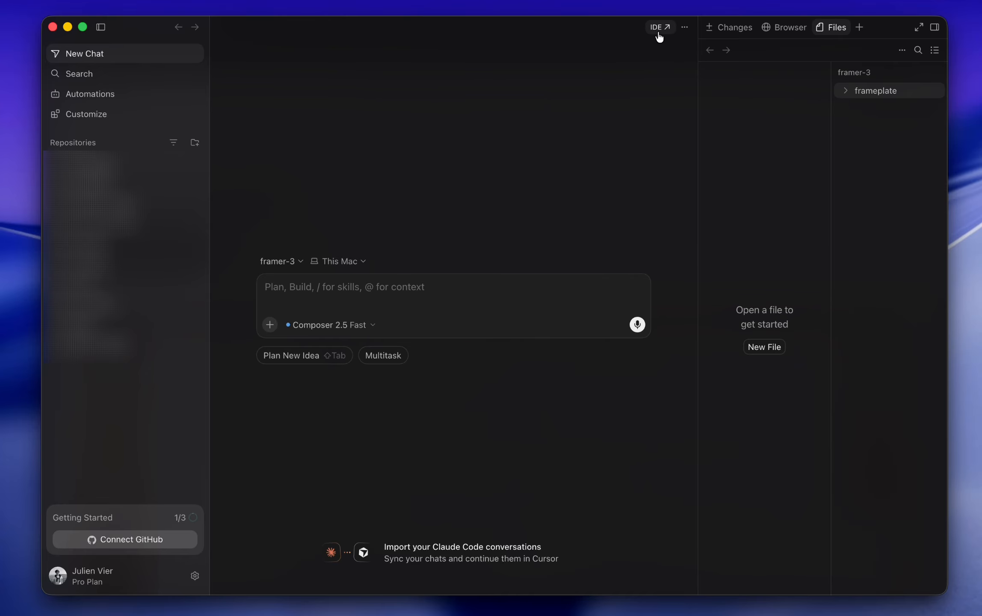
Step: Open the pearl folder from framer-demo as a project in Cursor's full editor
{"action": "left_click", "coordinate": [659, 37]}
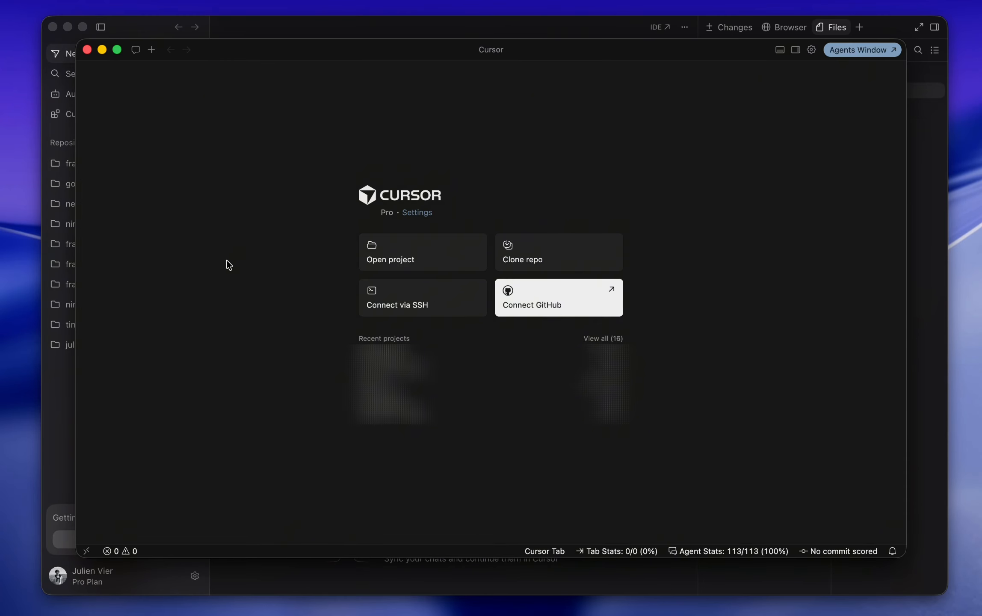
{"action": "left_click", "coordinate": [434, 259]}
{"action": "left_click", "coordinate": [353, 223]}
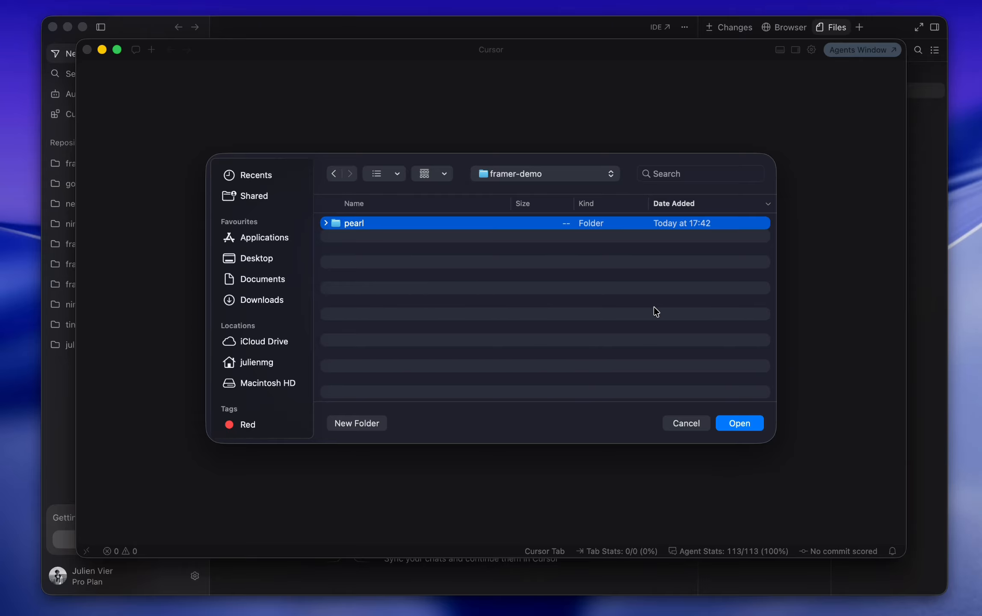
{"action": "left_click", "coordinate": [739, 423]}
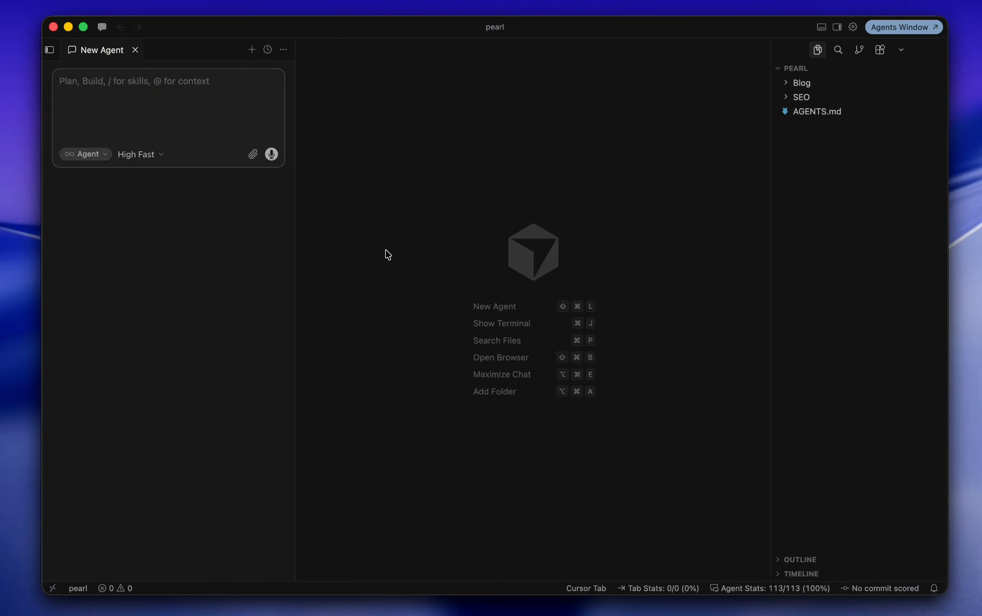
Step: Switch to Chrome and scroll the help article to 'Set up Framer for your local LLM agent'
{"action": "key", "text": "super+Tab"}
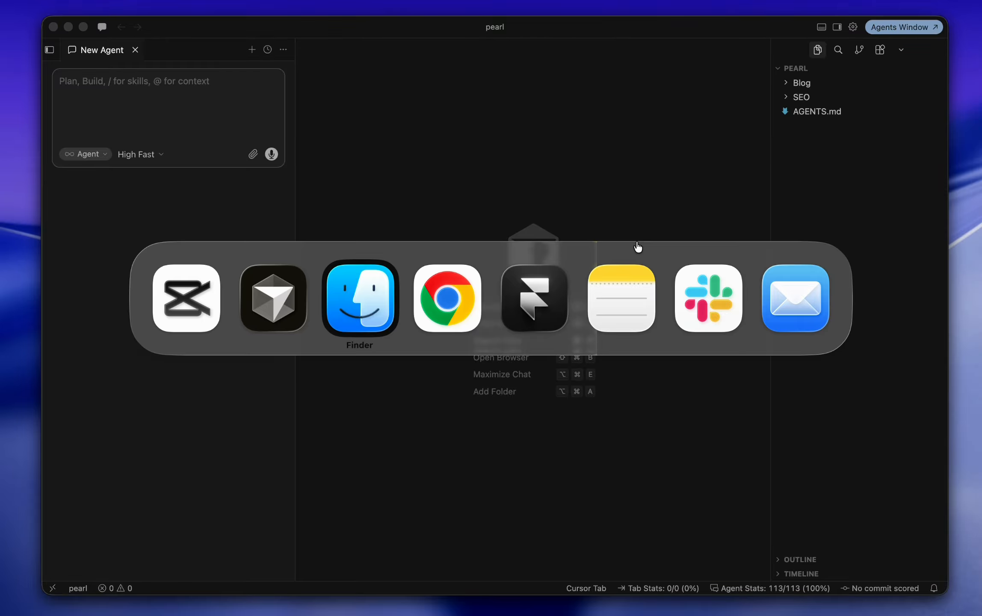
{"action": "key", "text": "super+Tab"}
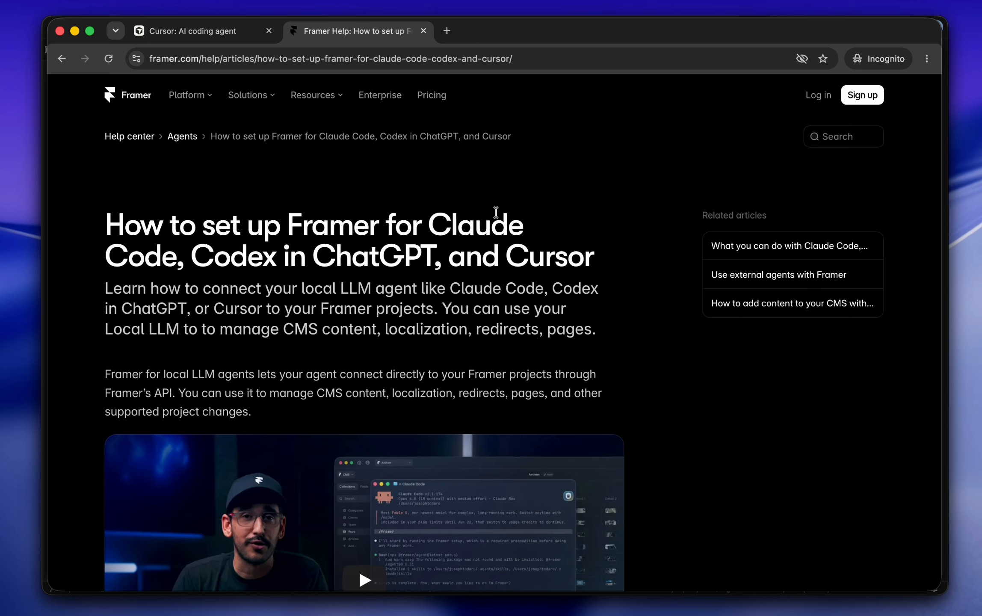
{"action": "scroll", "coordinate": [618, 248], "scroll_direction": "down", "scroll_amount": 3}
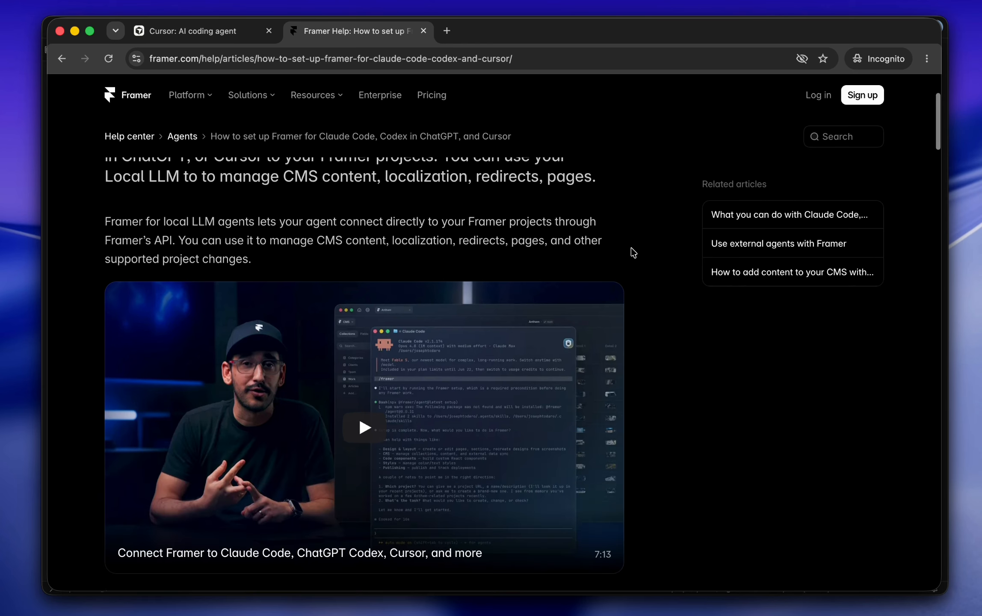
{"action": "scroll", "coordinate": [633, 252], "scroll_direction": "down", "scroll_amount": 5}
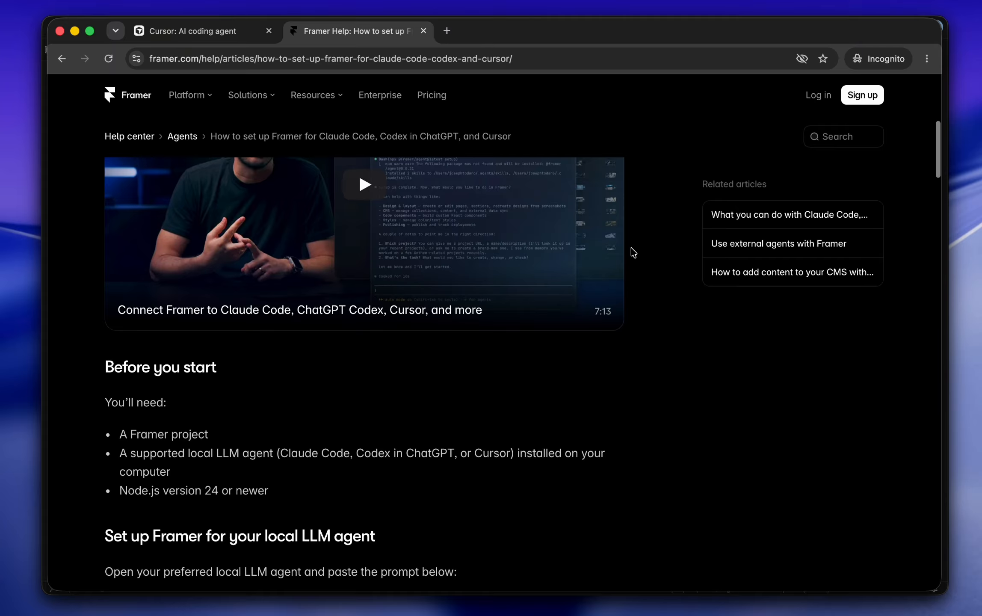
{"action": "scroll", "coordinate": [633, 253], "scroll_direction": "down", "scroll_amount": 3}
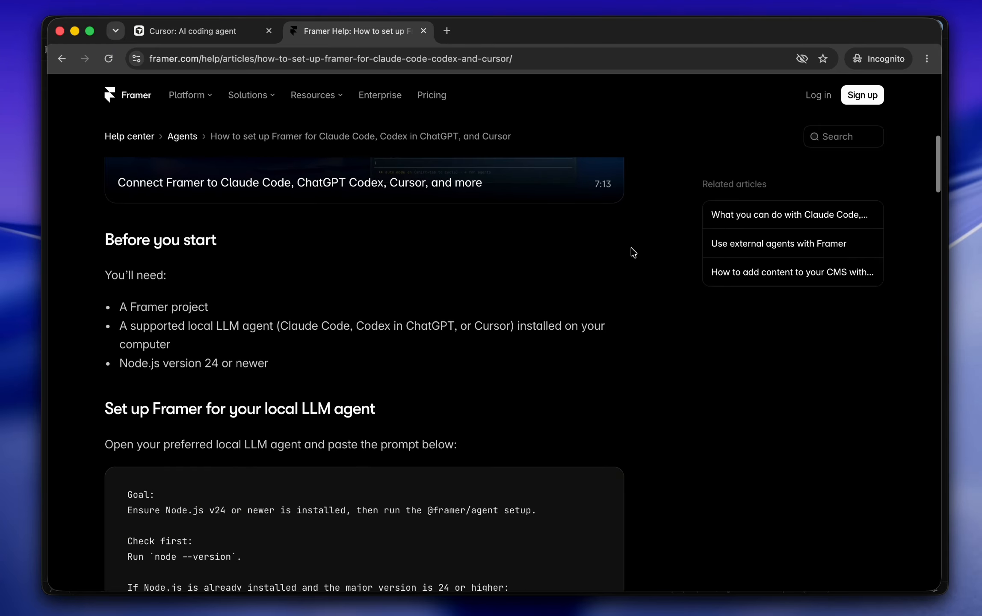
{"action": "scroll", "coordinate": [632, 253], "scroll_direction": "down", "scroll_amount": 5}
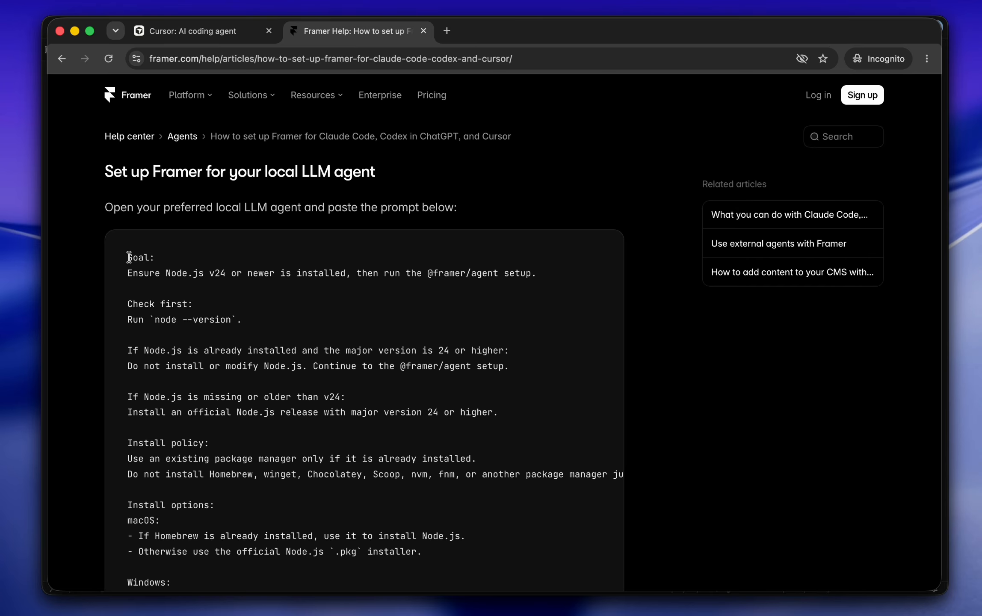
Step: Select and copy the whole setup prompt code block, then return to Cursor
{"action": "left_click_drag", "start_coordinate": [129, 257], "coordinate": [193, 305]}
{"action": "scroll", "coordinate": [257, 334], "scroll_direction": "down", "scroll_amount": 6}
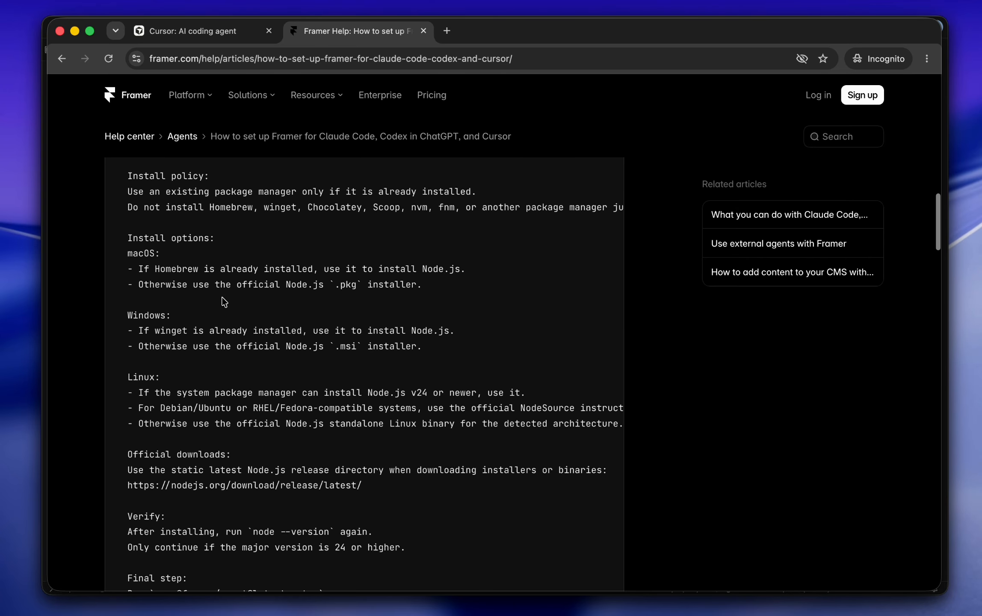
{"action": "scroll", "coordinate": [224, 302], "scroll_direction": "down", "scroll_amount": 6}
{"action": "left_click", "coordinate": [325, 325], "text": "shift"}
{"action": "left_click", "coordinate": [449, 378], "text": "shift"}
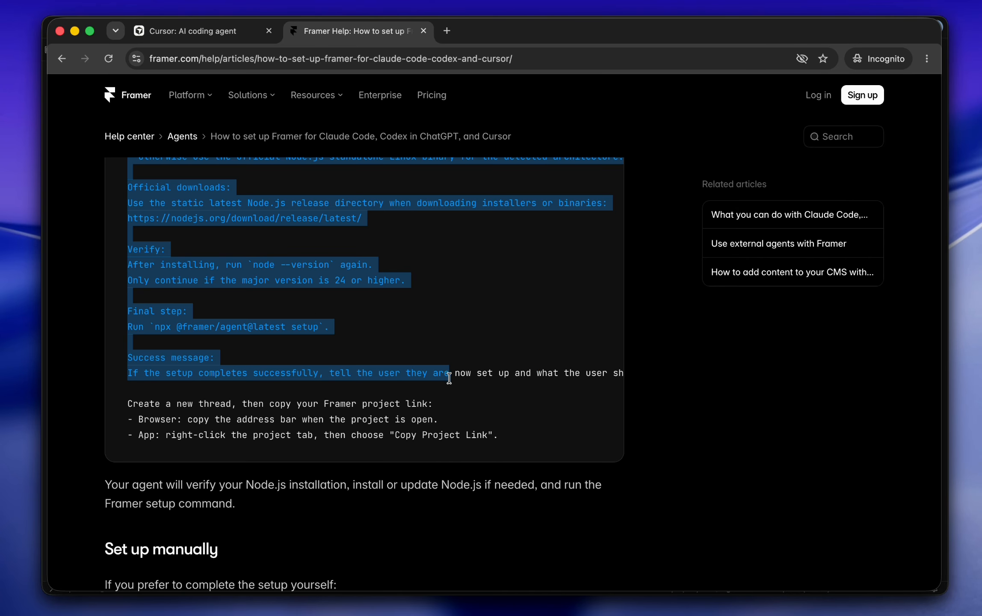
{"action": "left_click", "coordinate": [531, 433], "text": "shift"}
{"action": "key", "text": "super+Tab"}
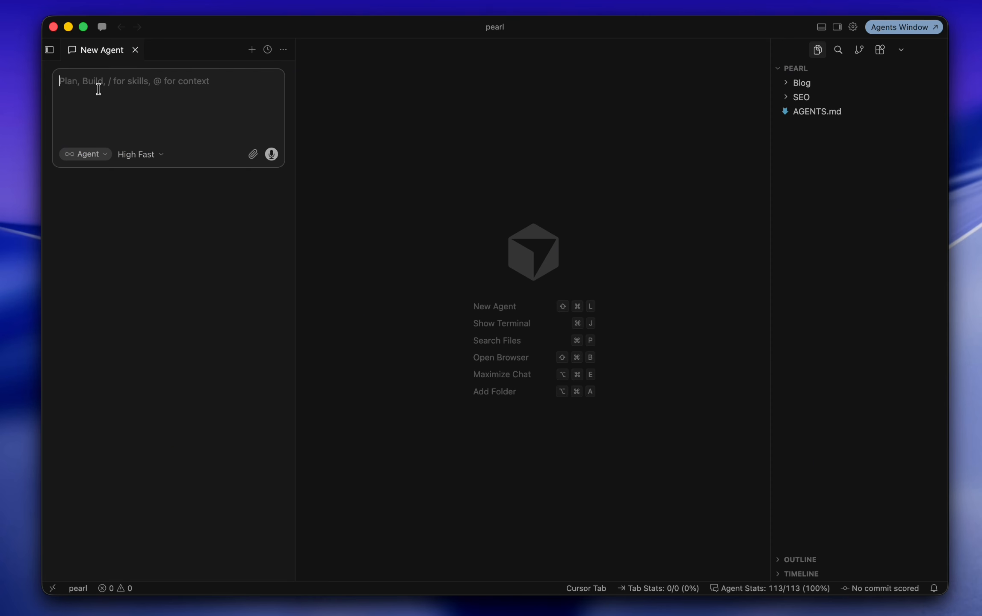
Step: Paste the Framer setup prompt into the New Agent box and send it
{"action": "key", "text": "super+v"}
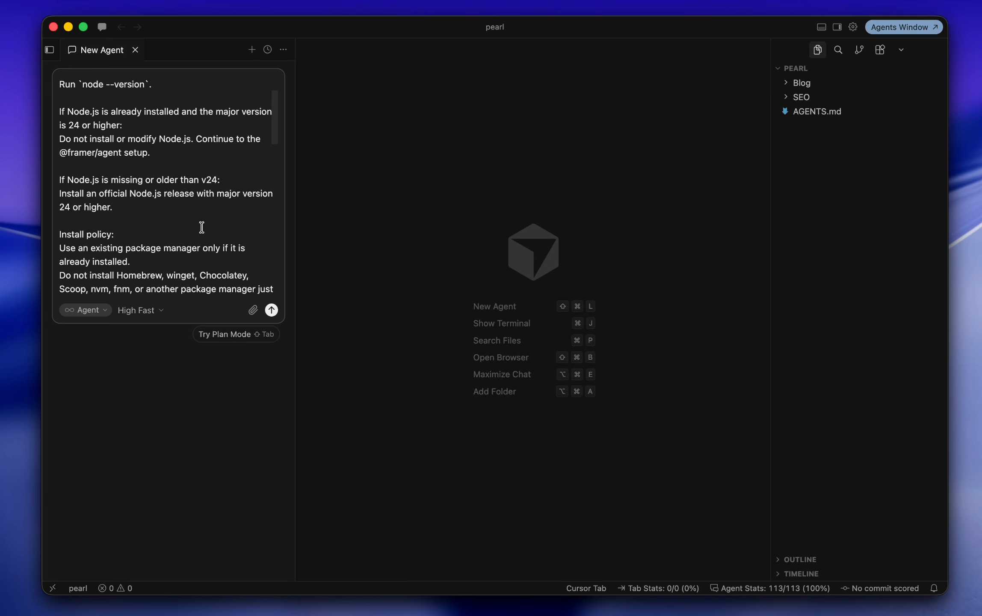
{"action": "left_click", "coordinate": [272, 310]}
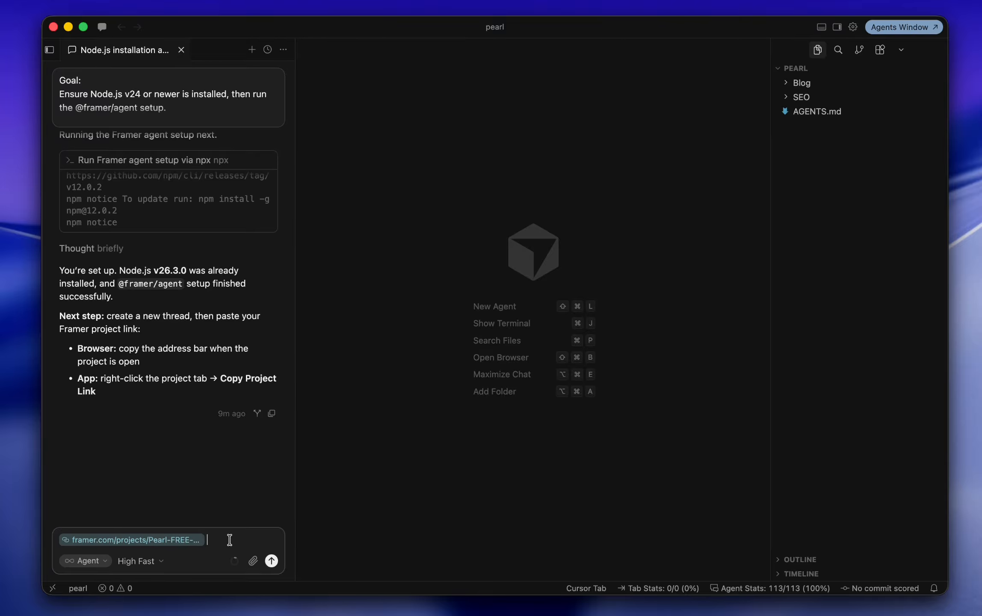
Step: Send the Framer project link so the agent connects to Pearl FREE Portfolio Template
{"action": "key", "text": "Return"}
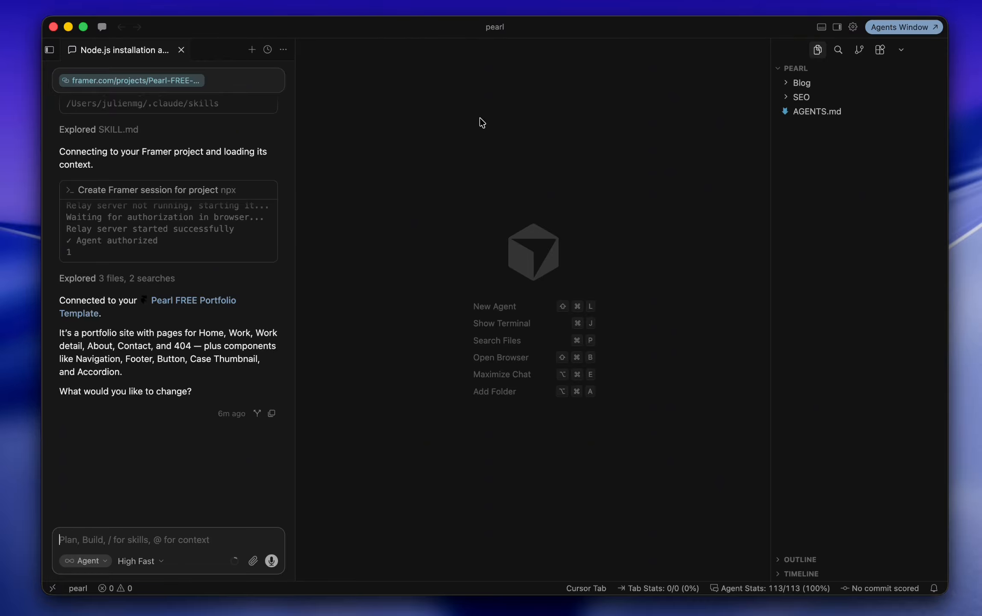
Step: Open a built-in browser tab from the chat's '...' menu and load the Framer project URL
{"action": "left_click", "coordinate": [283, 49]}
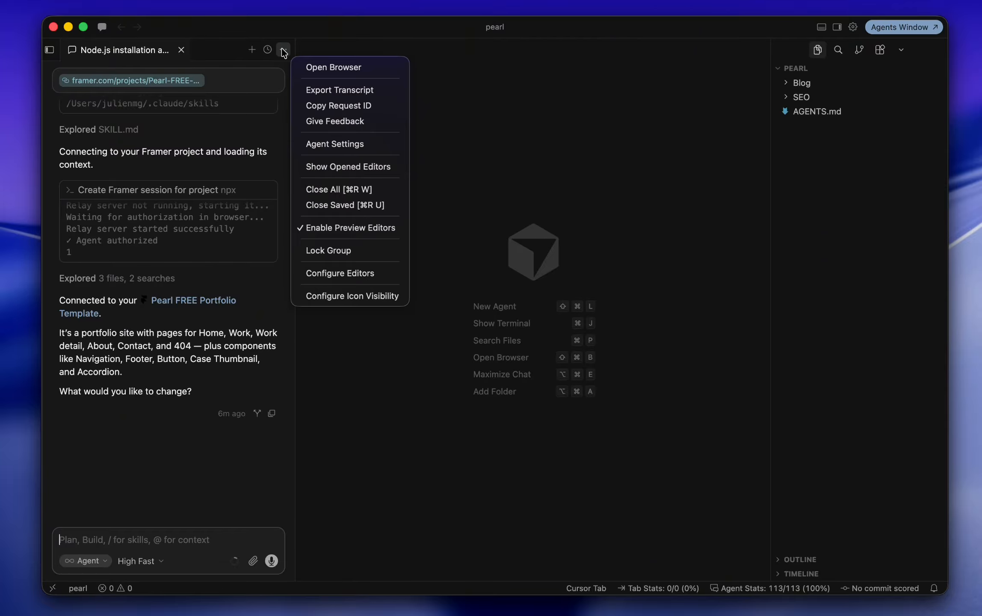
{"action": "left_click", "coordinate": [335, 67]}
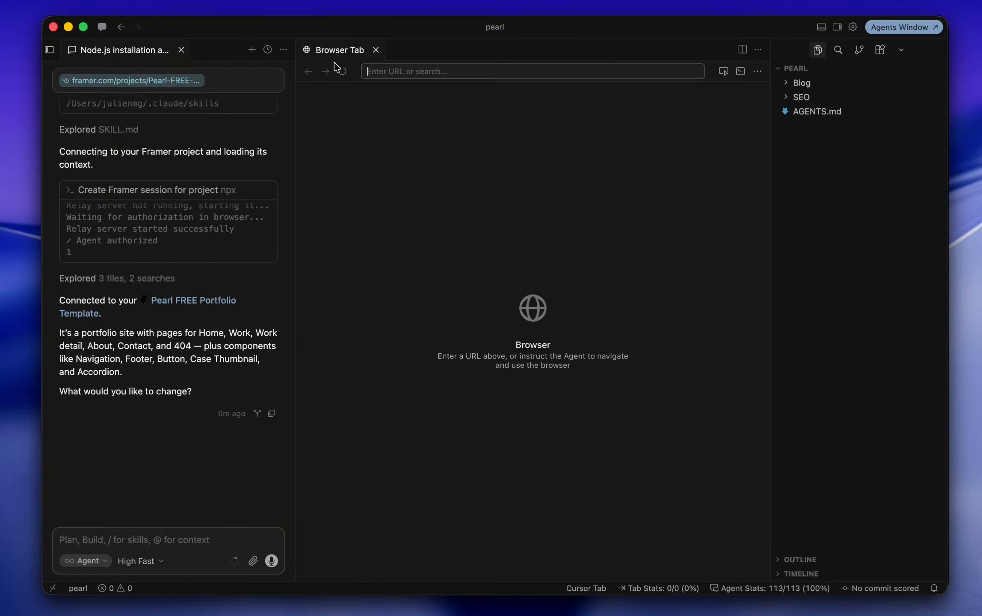
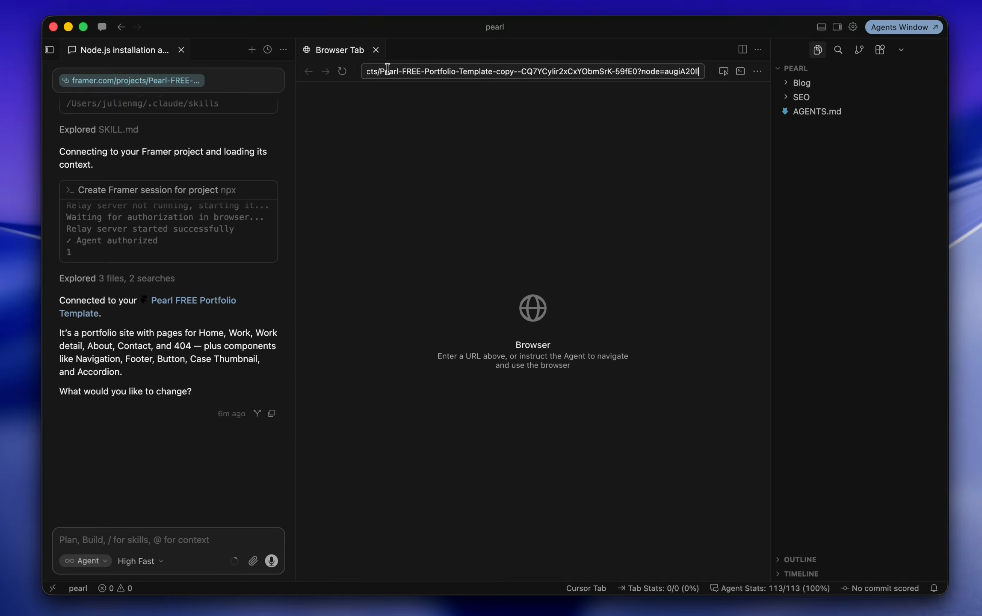
{"action": "key", "text": "Return"}
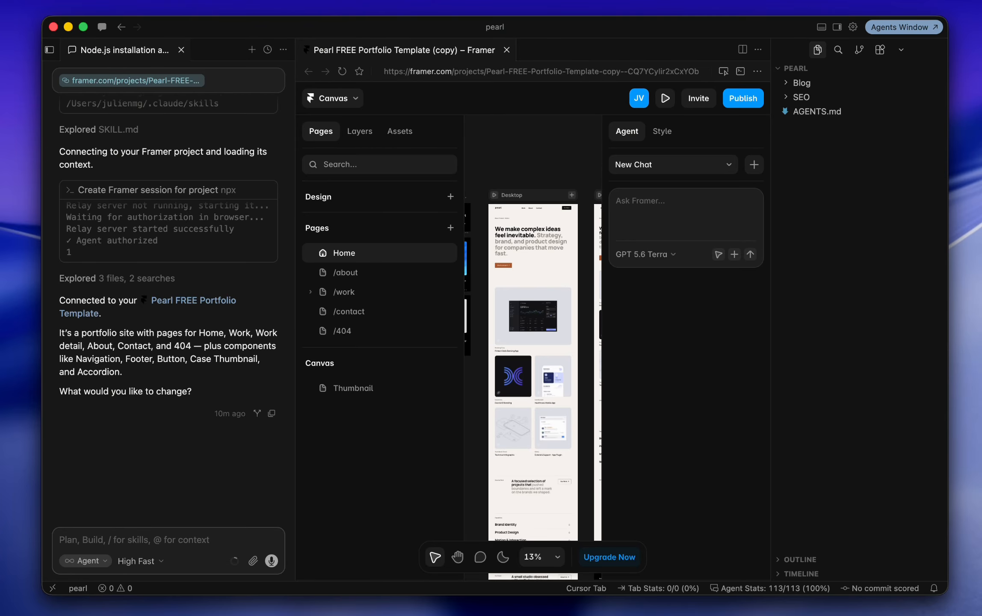
Step: Ask the agent 'what's the content for my H1 on the home page?' and view the model options
{"action": "type", "text": "what's"}
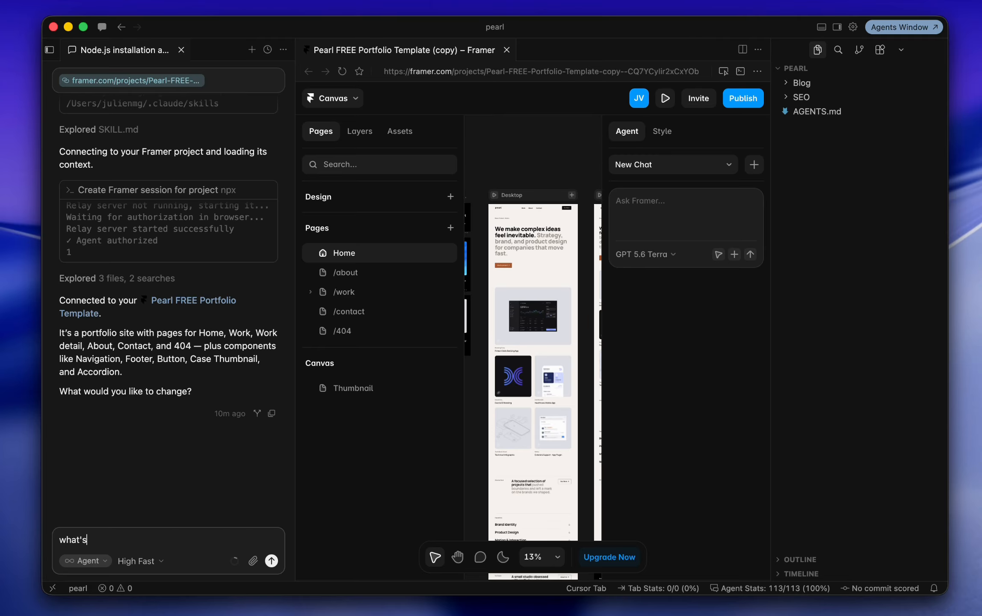
{"action": "type", "text": " the content for my H1 on the home page?"}
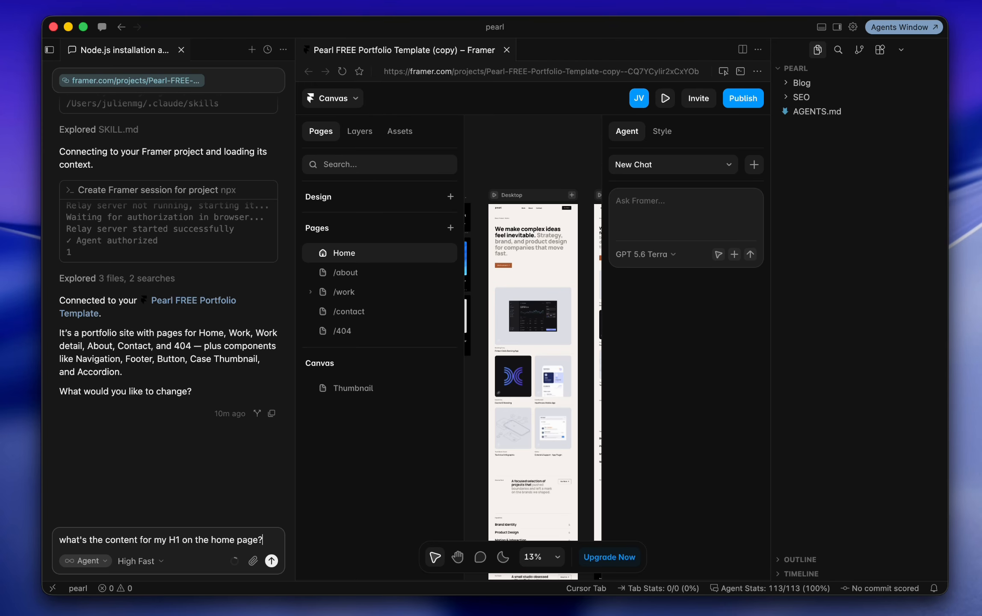
{"action": "key", "text": "Return"}
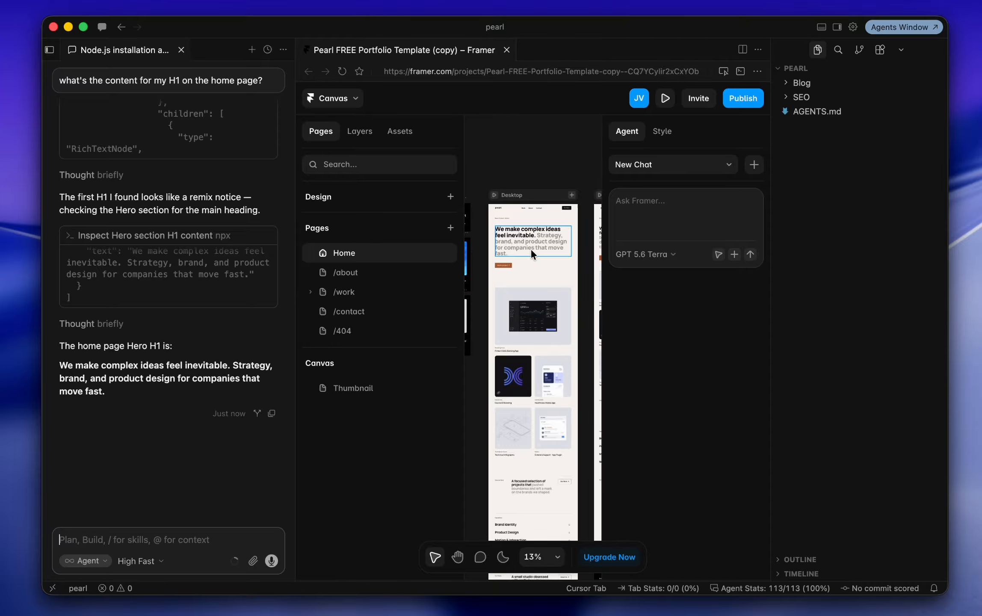
{"action": "left_click", "coordinate": [164, 562]}
{"action": "mouse_move", "coordinate": [173, 544]}
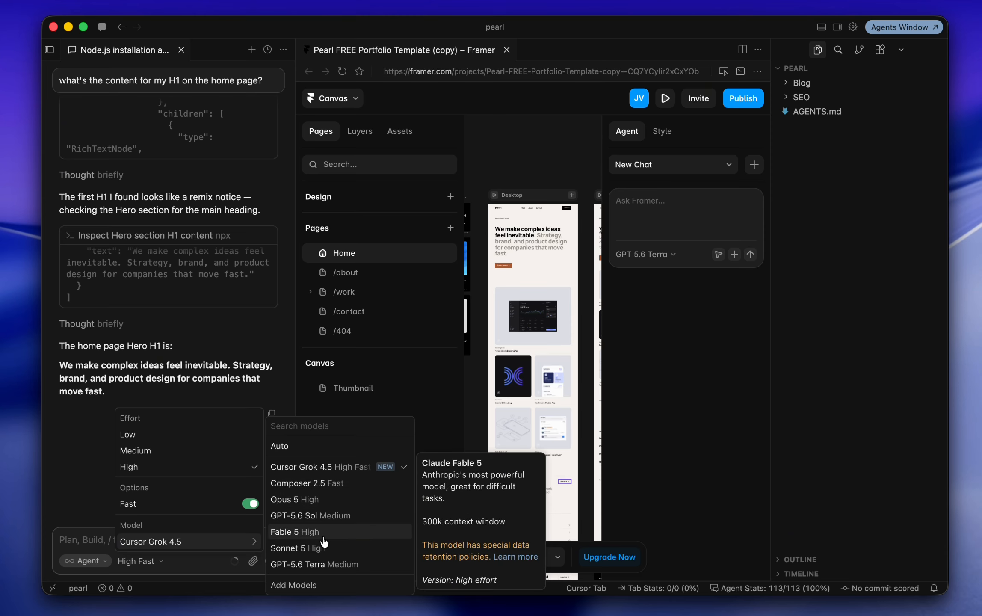
Step: Close the model menu and expand the Blog and SEO folders in the Explorer
{"action": "left_click", "coordinate": [930, 284]}
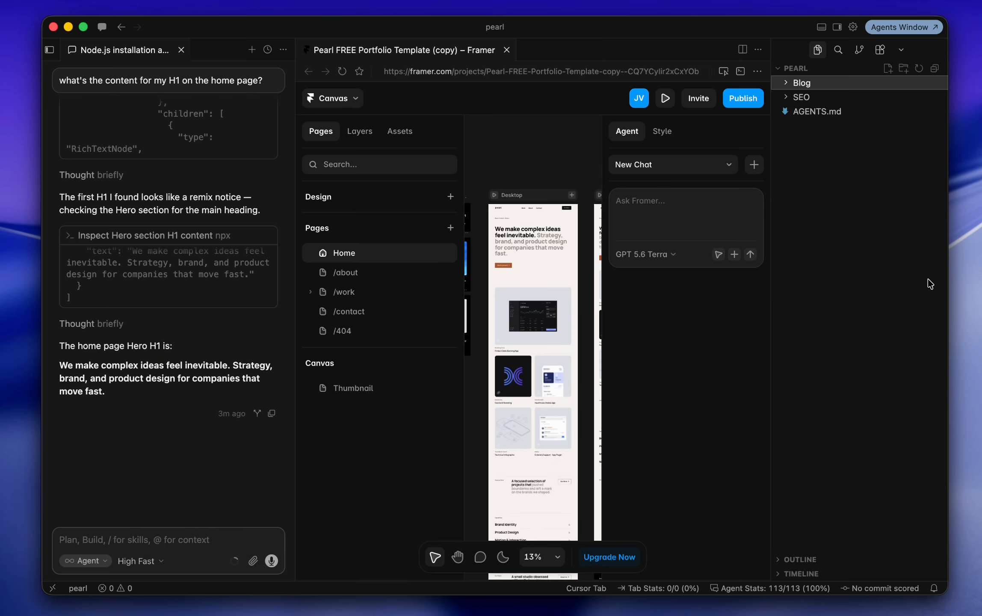
{"action": "left_click", "coordinate": [793, 86]}
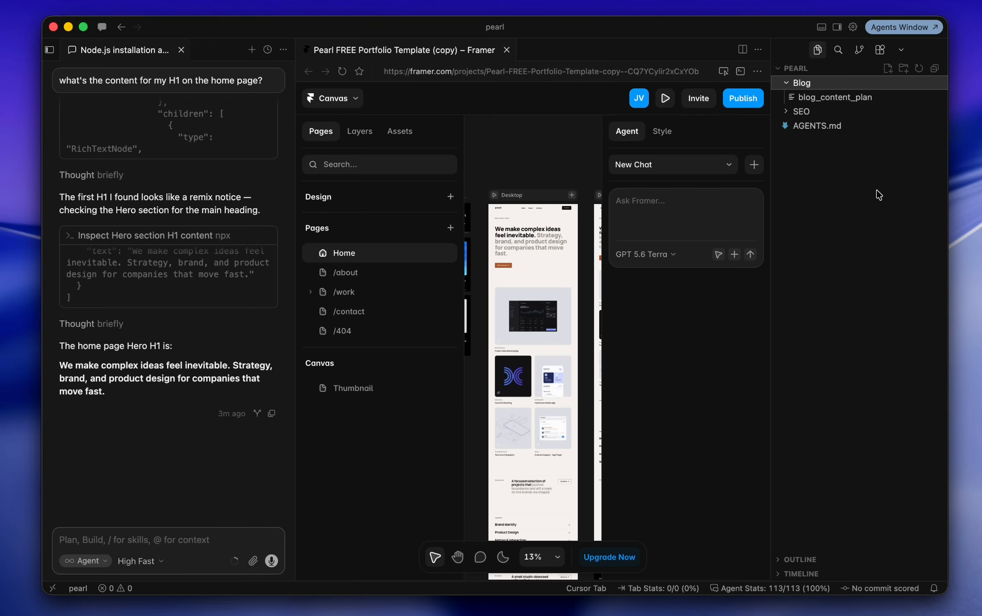
{"action": "left_click", "coordinate": [877, 113]}
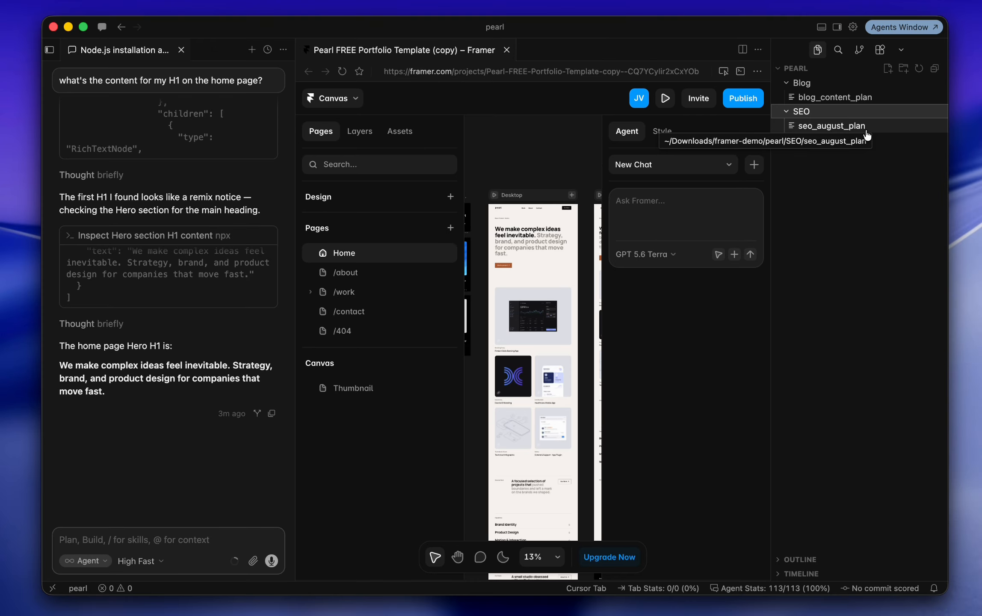
{"action": "left_click", "coordinate": [867, 230]}
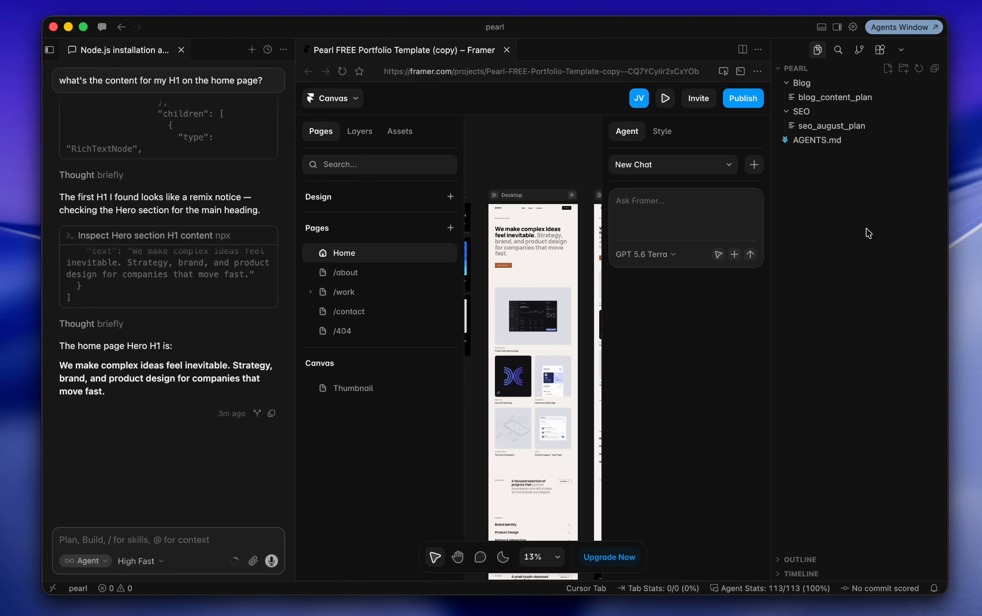